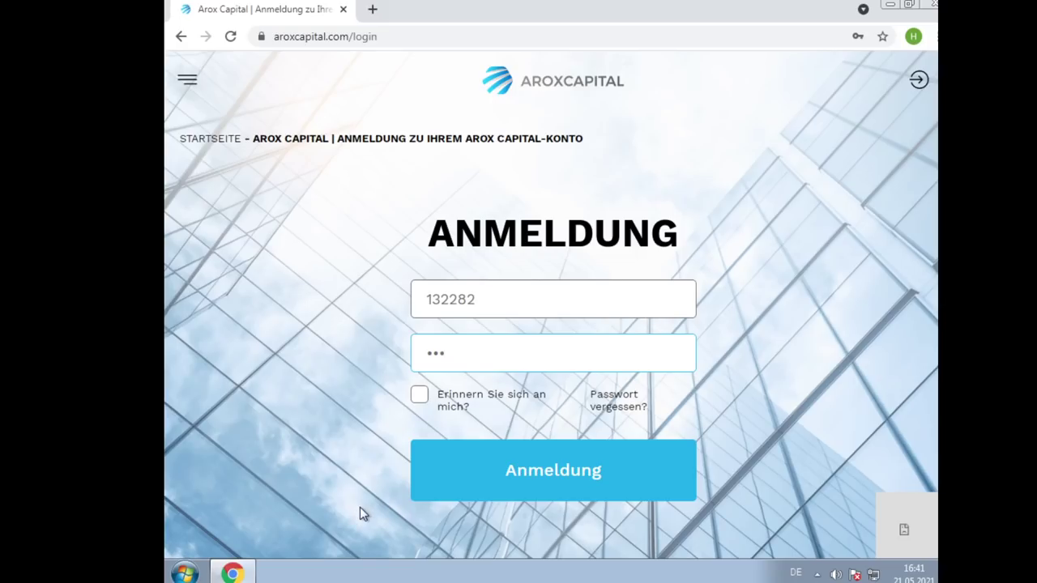
Submit the Arox Capital login with the password and decline Chrome's offer to save it
type("••••")
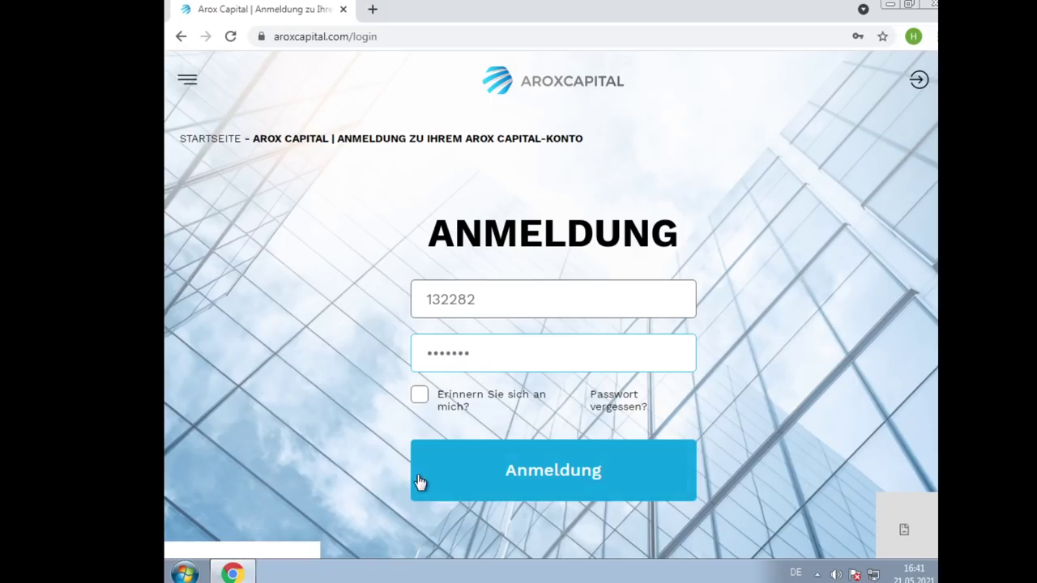
left_click(464, 478)
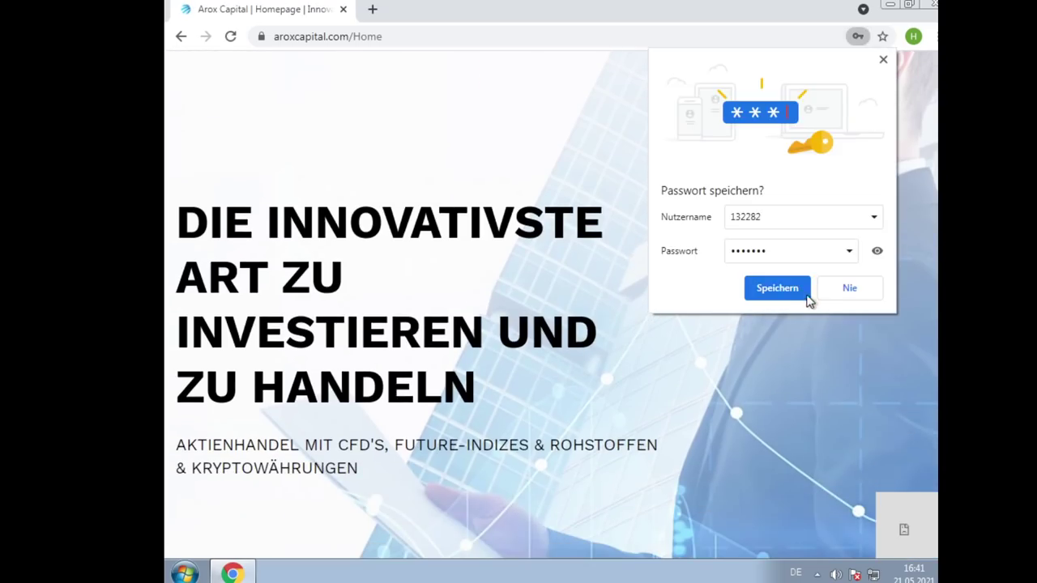
left_click(818, 294)
scroll(763, 310, "down", 3)
scroll(754, 321, "up", 4)
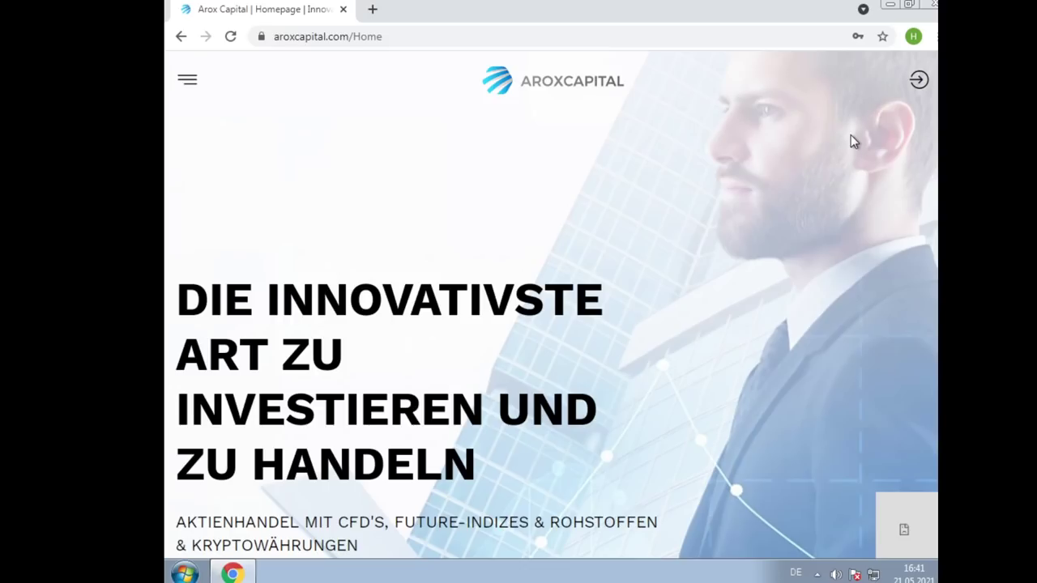
Go to the Handelskonten trading accounts page through the site's navigation menu
scroll(826, 166, "down", 6)
scroll(779, 240, "up", 6)
scroll(822, 343, "down", 4)
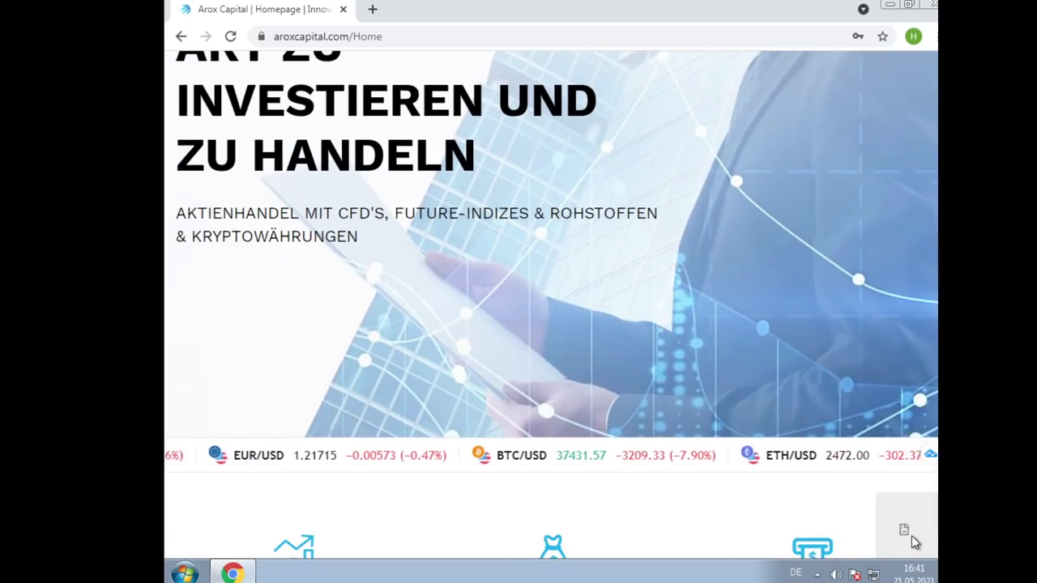
scroll(861, 491, "down", 2)
scroll(859, 486, "up", 5)
left_click(187, 82)
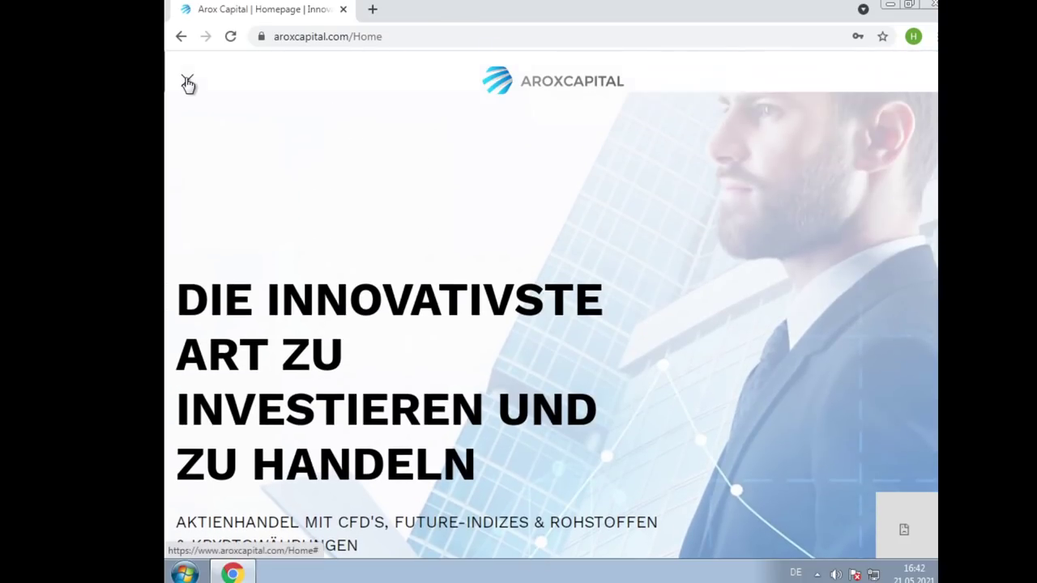
left_click(249, 141)
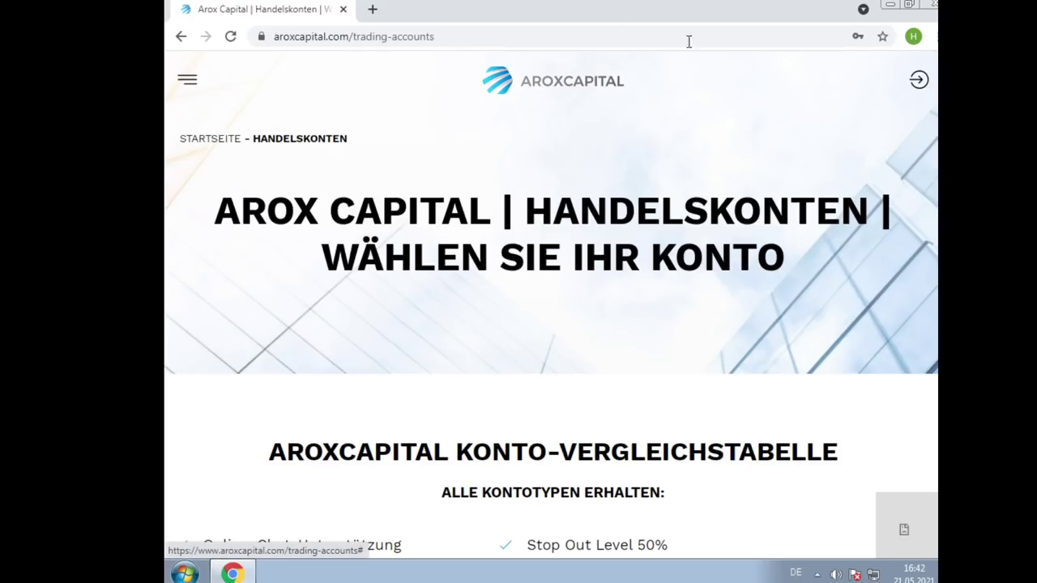
Edit the address back to aroxcapital.com/Home and open the account menu
left_click(363, 36)
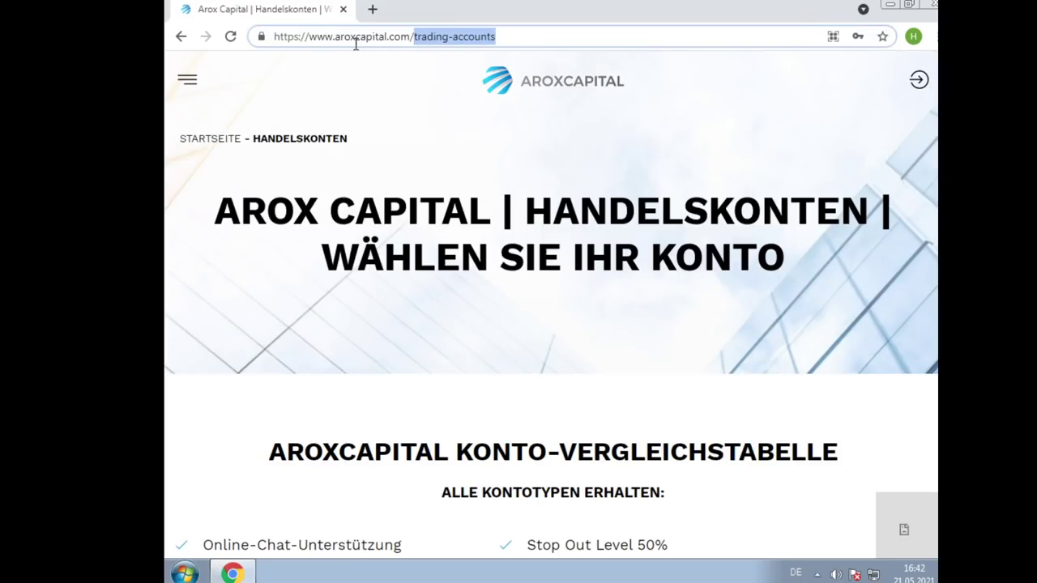
key("BackSpace")
key("Return")
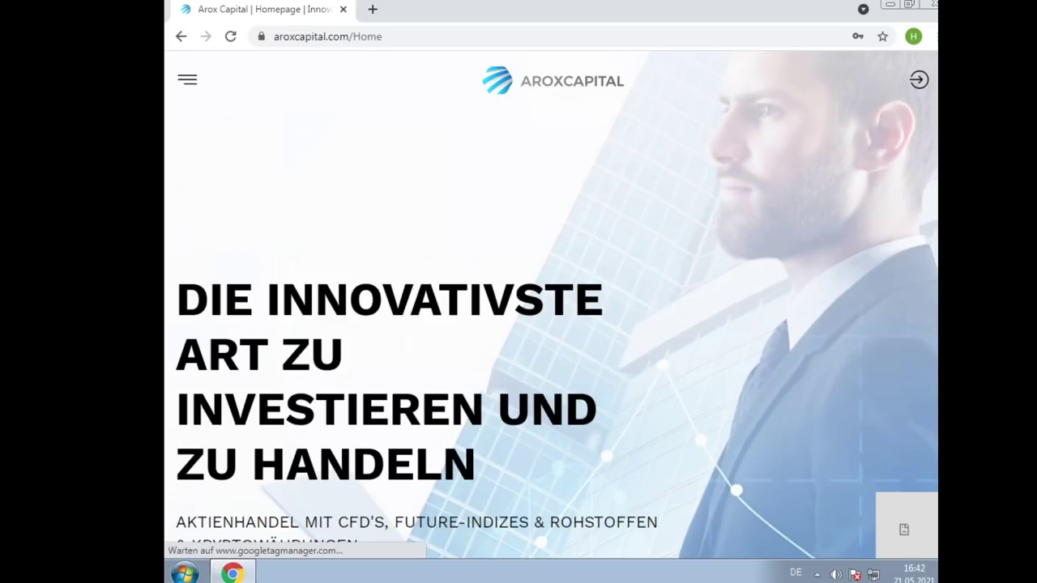
scroll(776, 360, "down", 3)
scroll(786, 341, "up", 3)
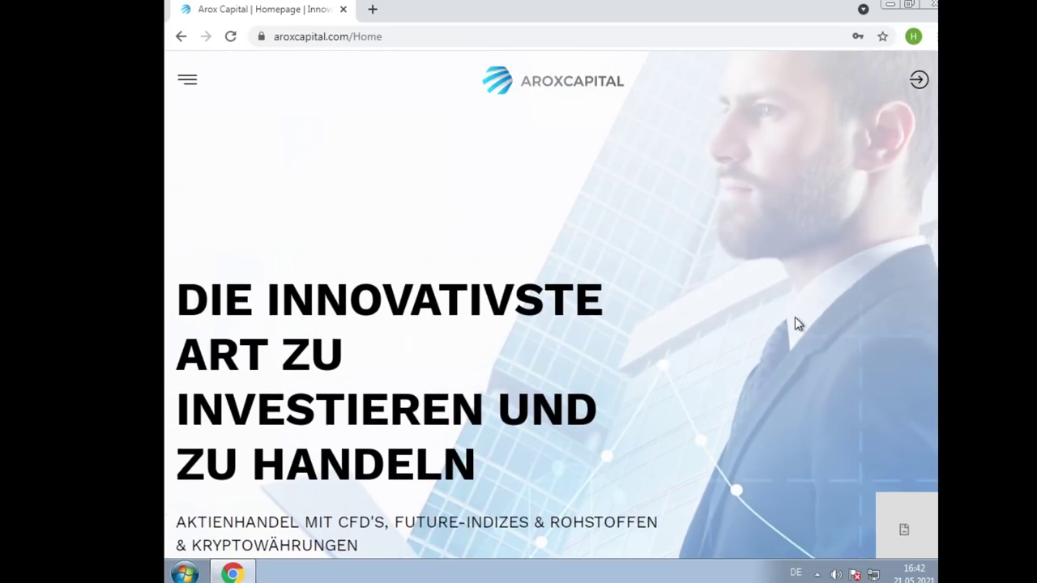
left_click(918, 79)
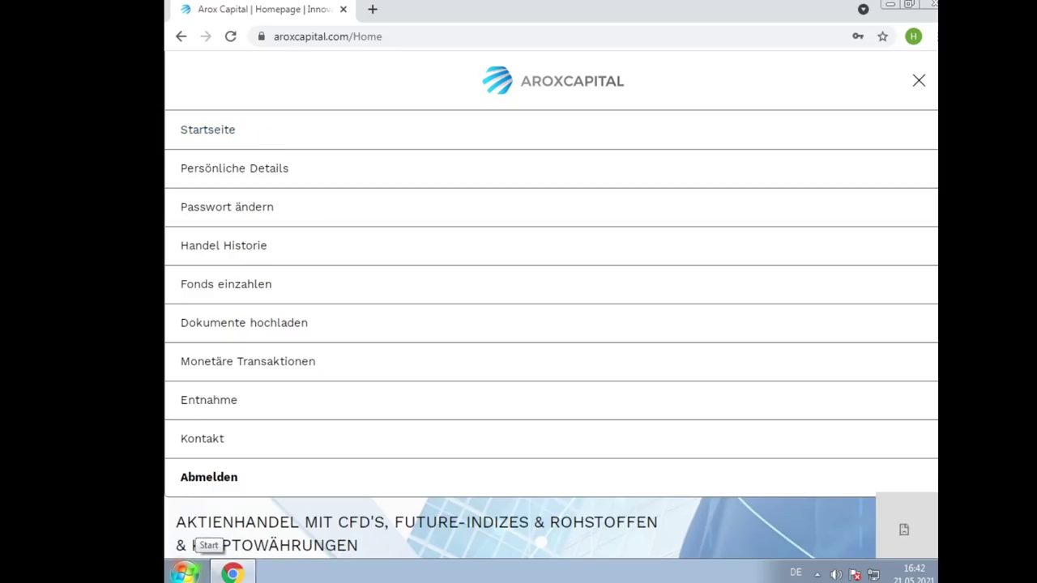
Open the Entnahme withdrawal form, look it over, and select the 0 in Betrag
left_click(246, 401)
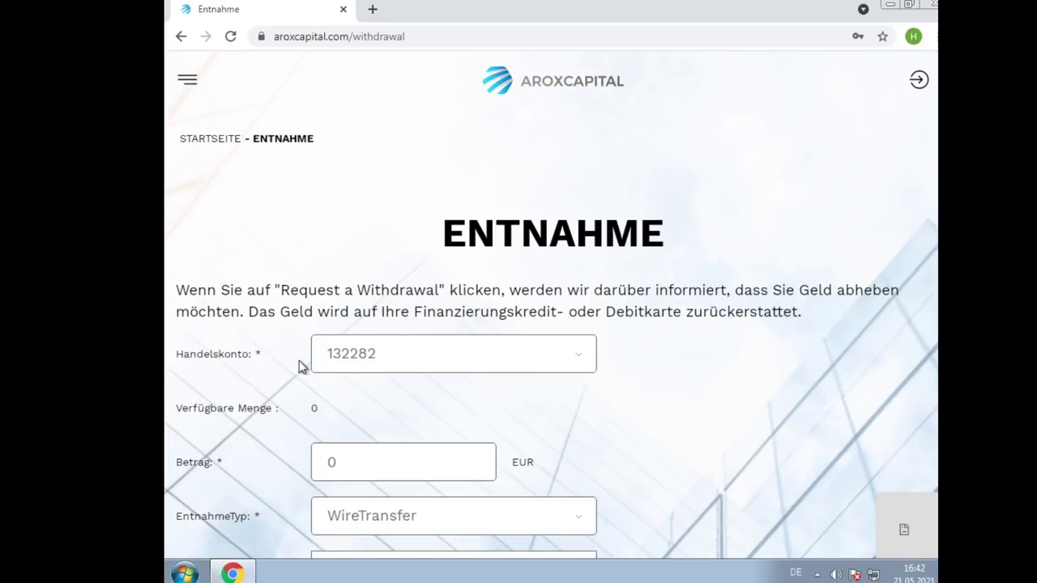
scroll(298, 366, "down", 2)
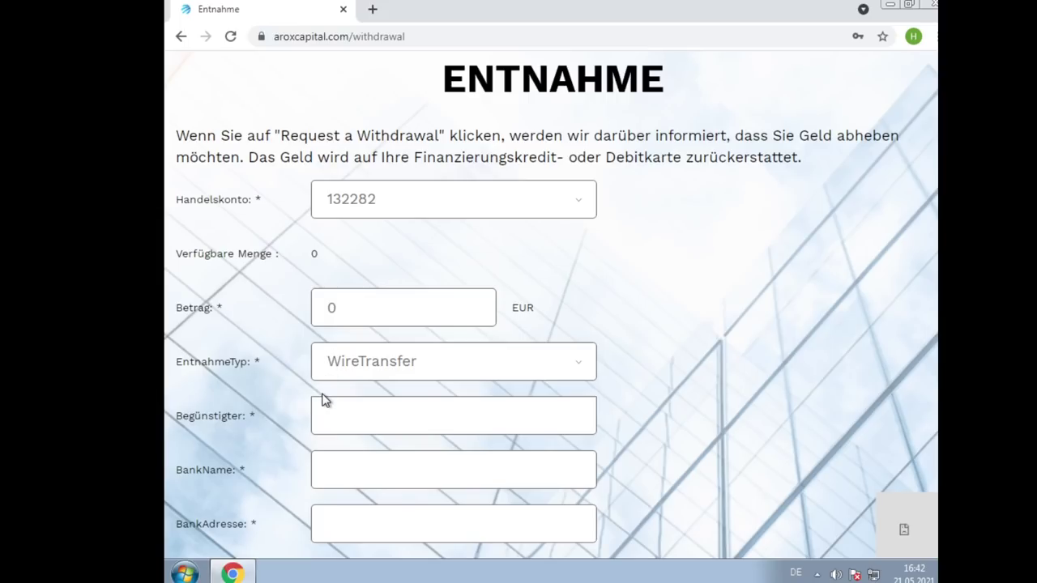
mouse_move(233, 573)
scroll(395, 269, "down", 3)
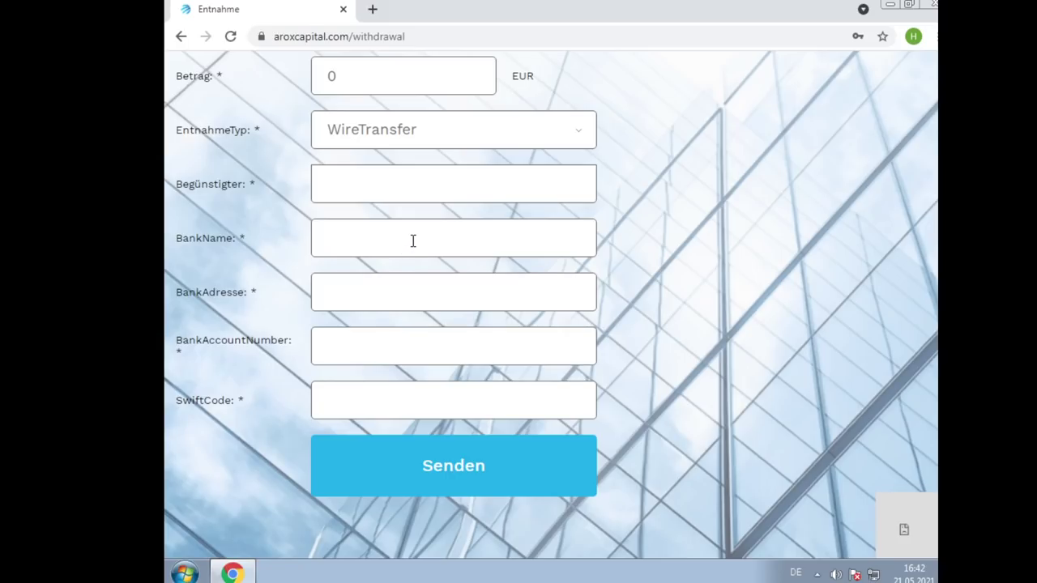
scroll(826, 248, "up", 2)
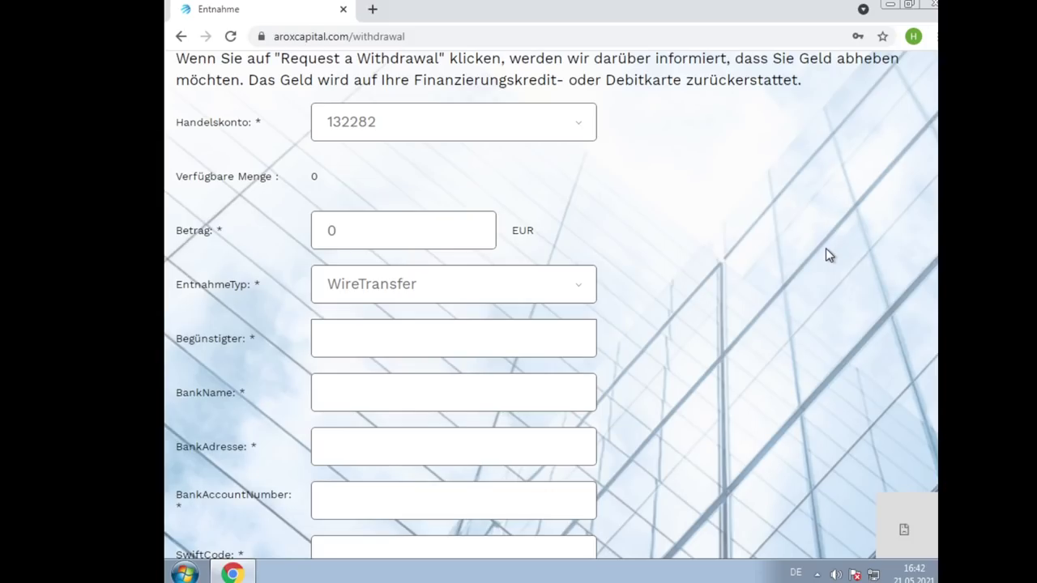
left_click_drag(352, 224, 284, 212)
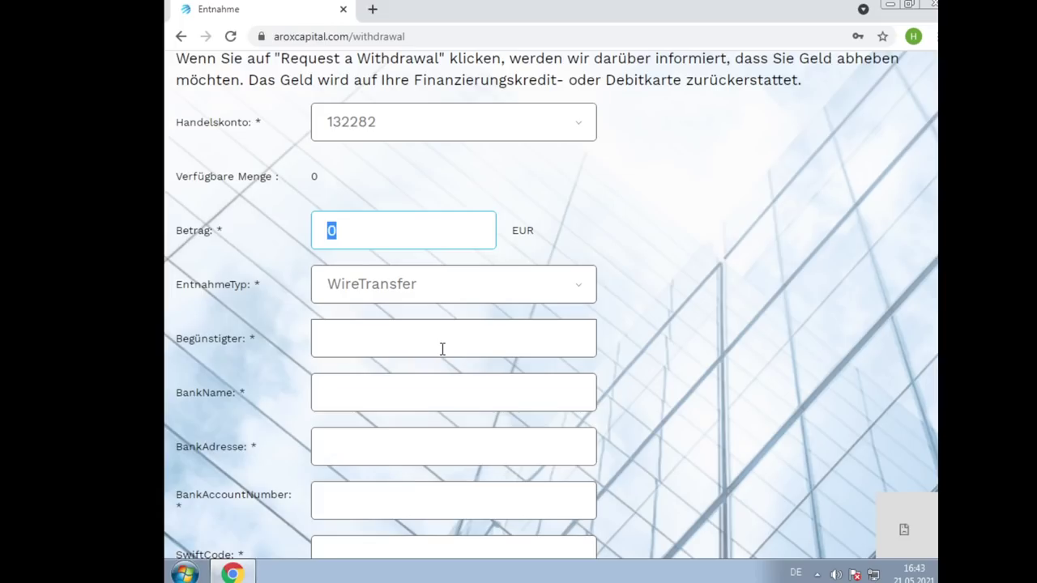
Set Betrag to 2000 EUR and choose Kreditkarte as the withdrawal type
type("20000")
key("BackSpace")
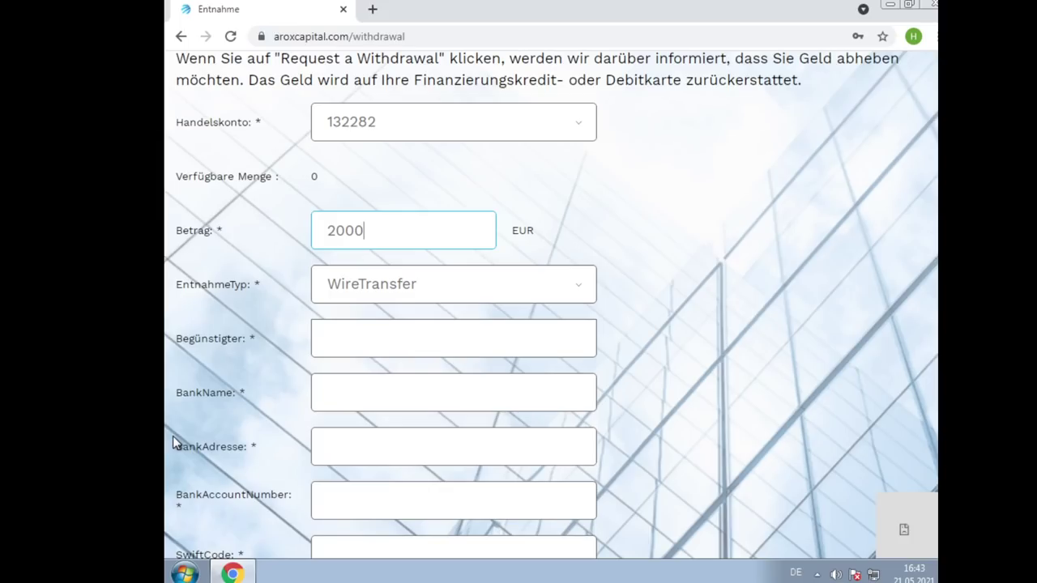
left_click(444, 284)
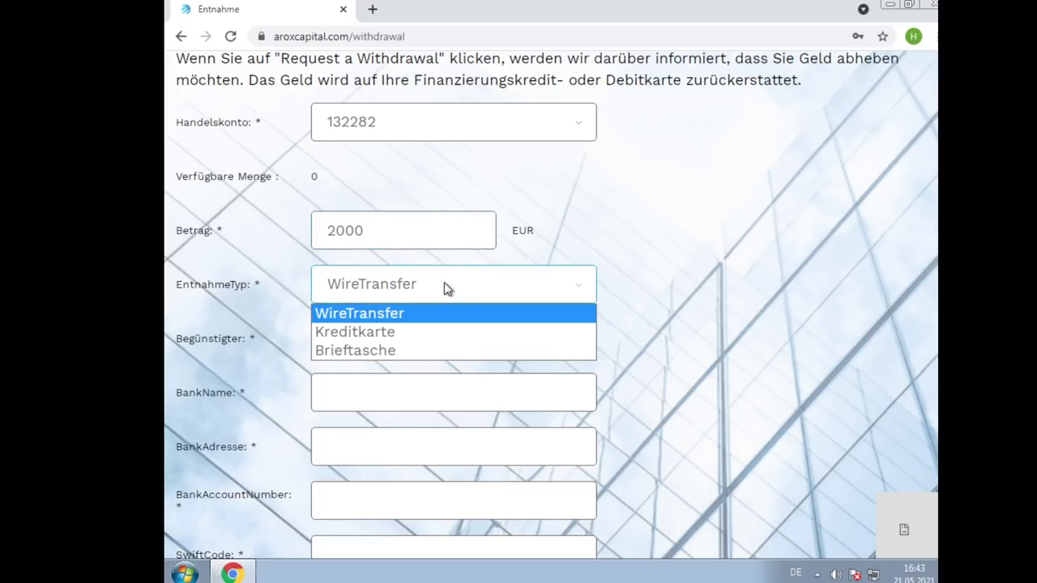
left_click(420, 334)
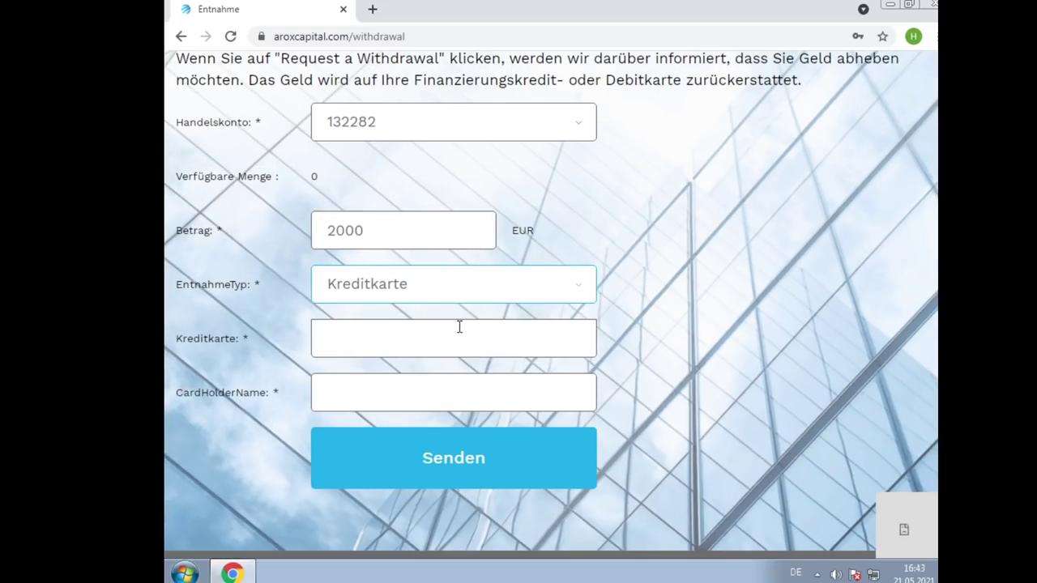
left_click(459, 327)
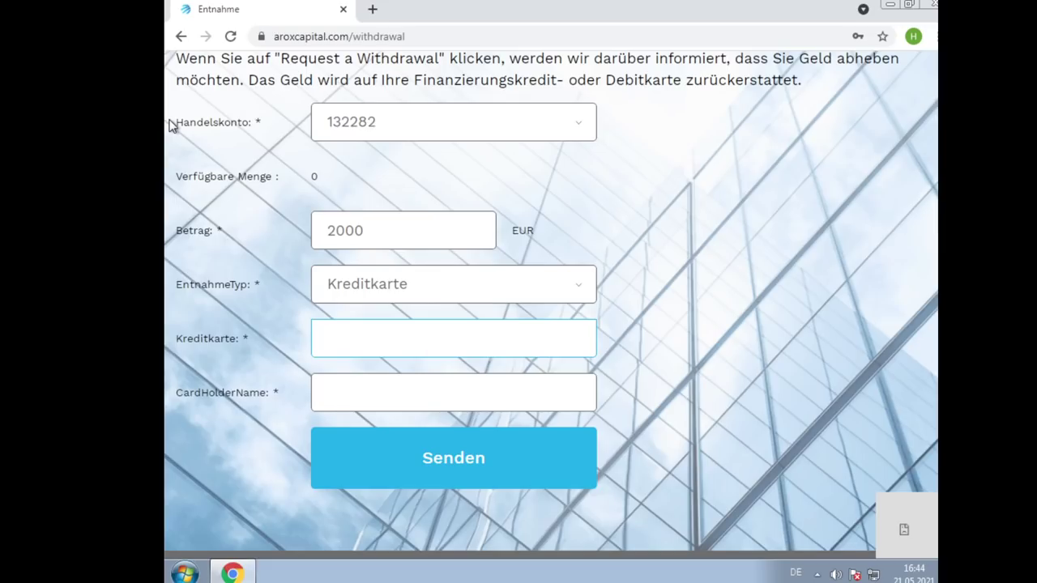
Enter 'Masterkatze' in the credit card field, which the form rejects as invalid
type("Masterkatze")
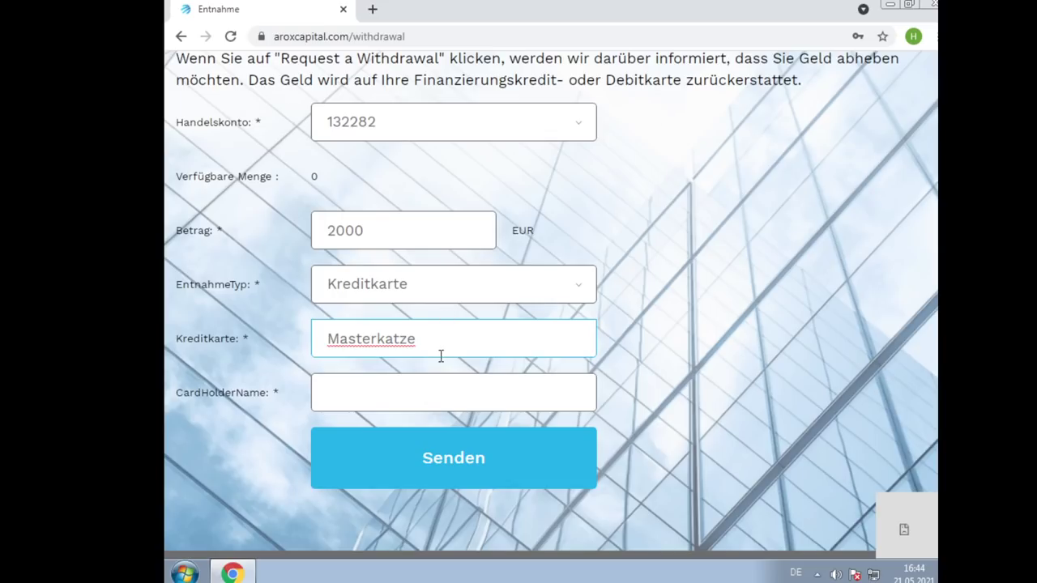
left_click(434, 388)
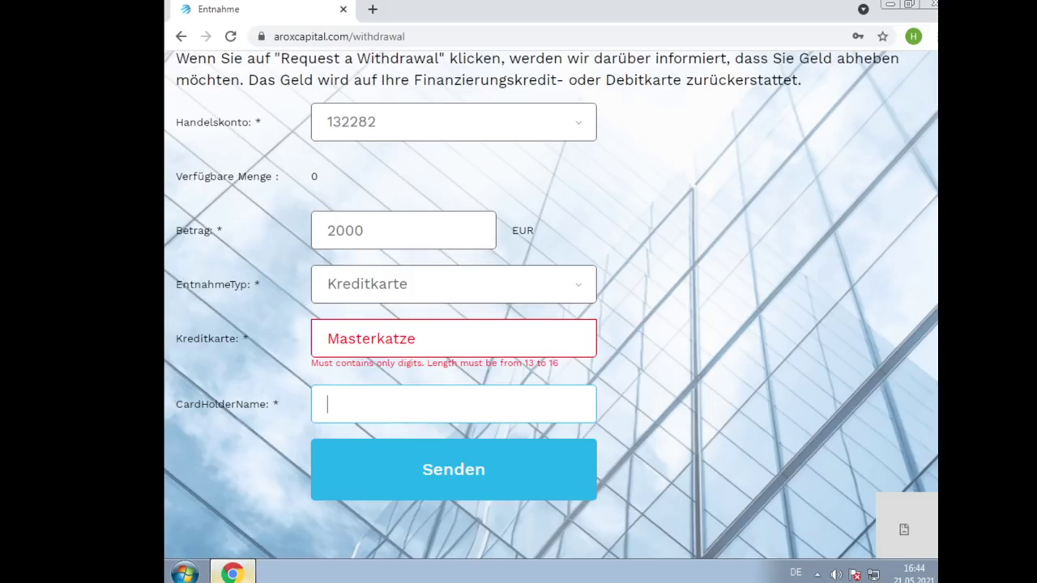
mouse_move(233, 572)
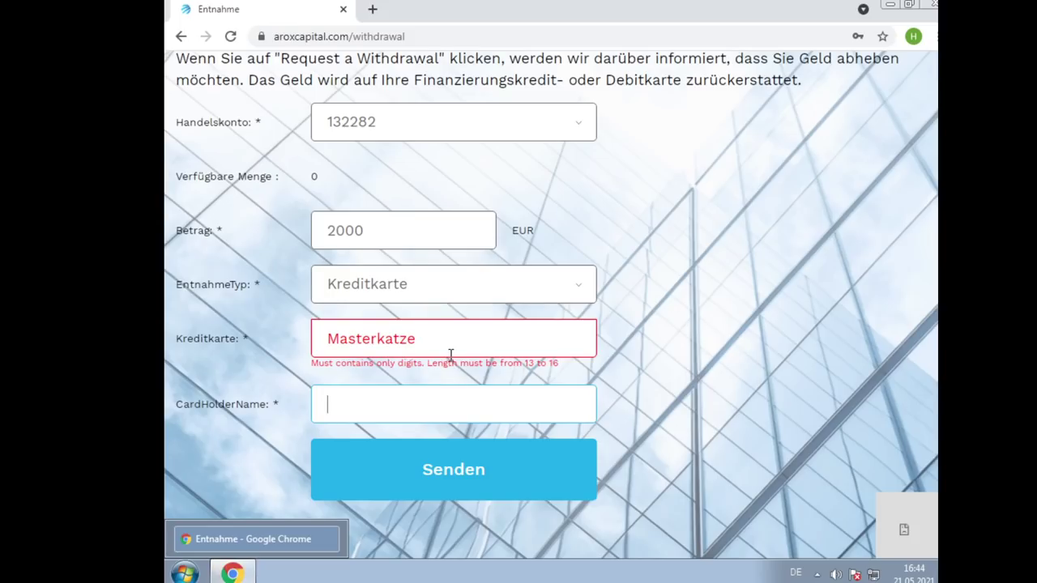
Replace it with a numeric card number, fill in the cardholder's name, and submit
left_click_drag(470, 329, 166, 314)
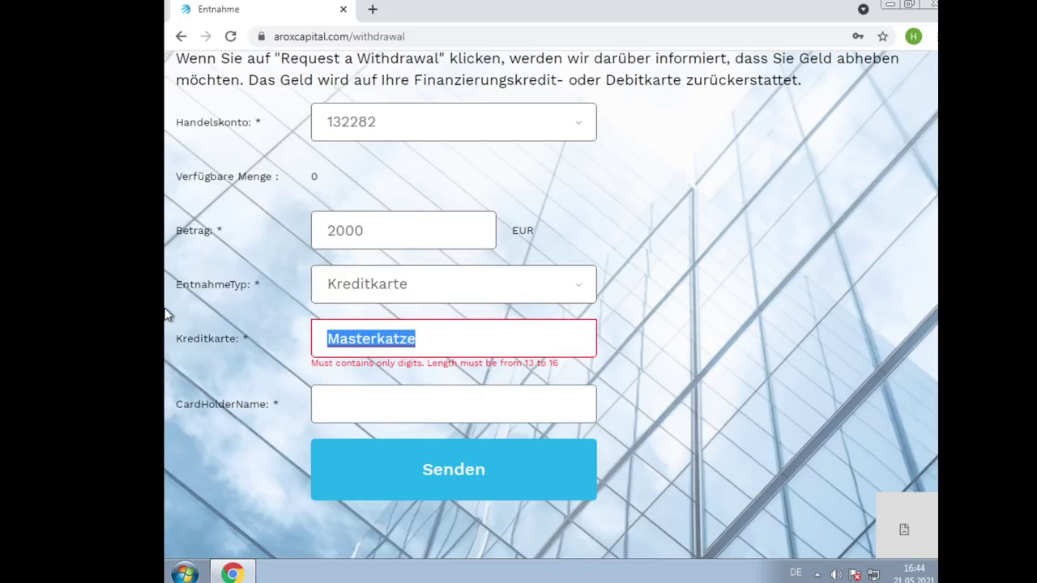
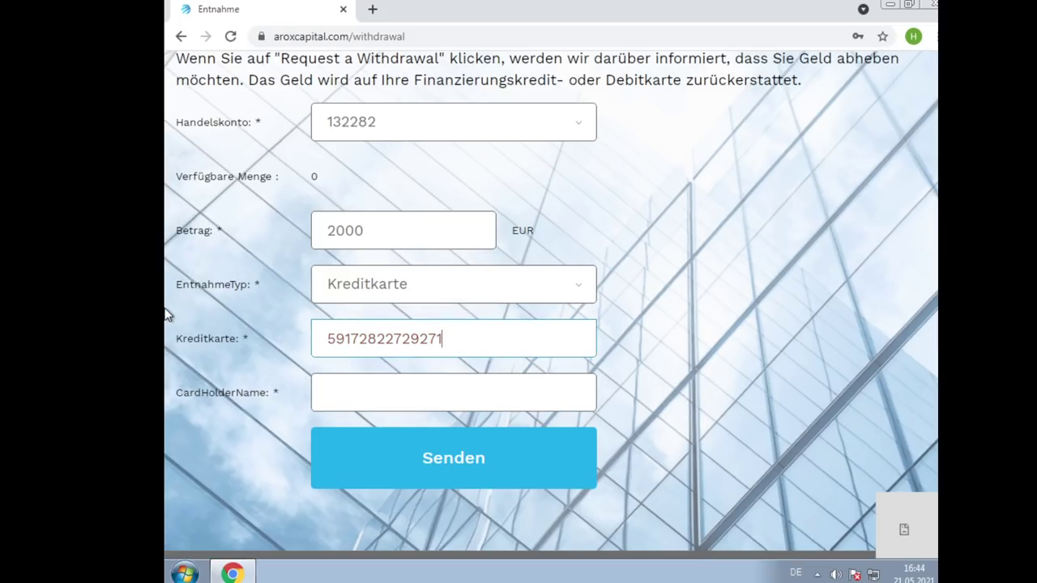
key("Tab")
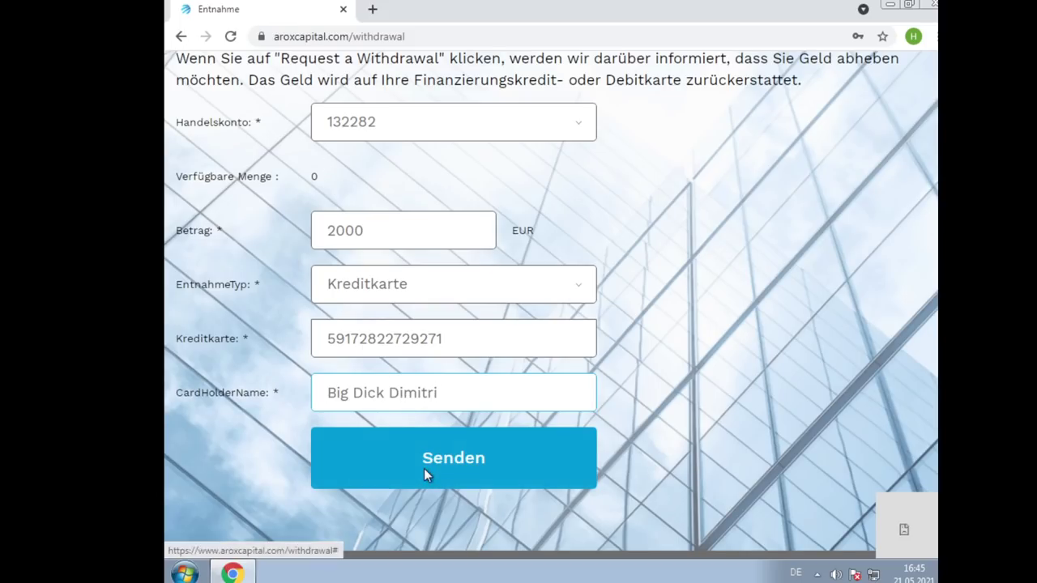
left_click(427, 476)
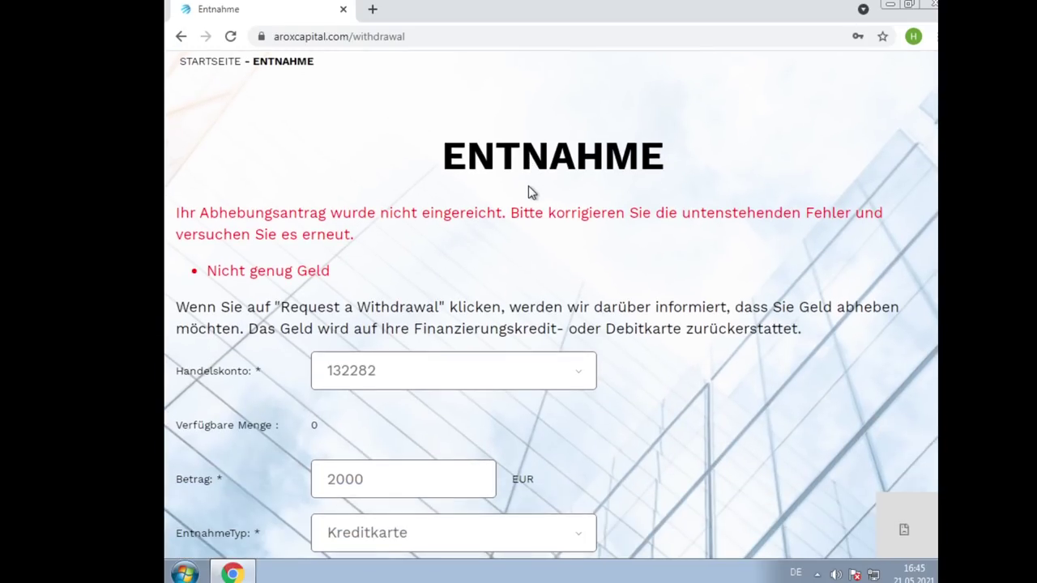
Recheck the card number field on the filled-in withdrawal form
scroll(531, 162, "down", 5)
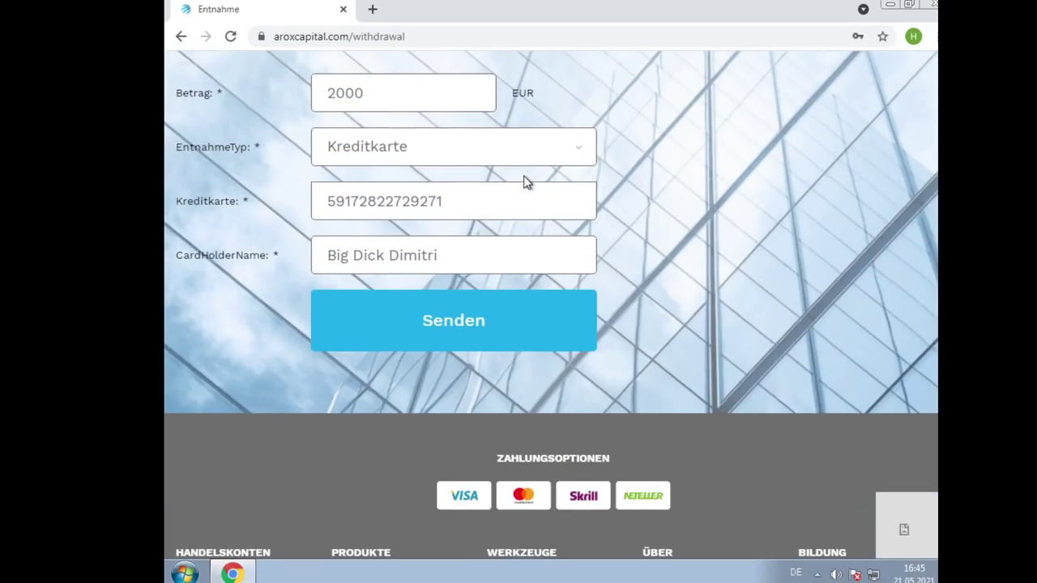
scroll(519, 194, "up", 3)
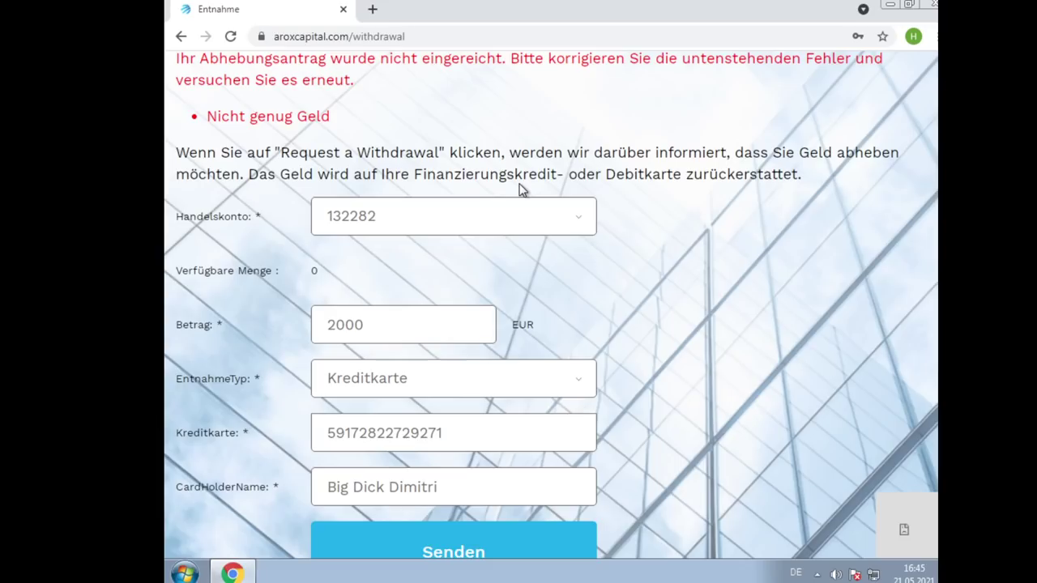
left_click(511, 442)
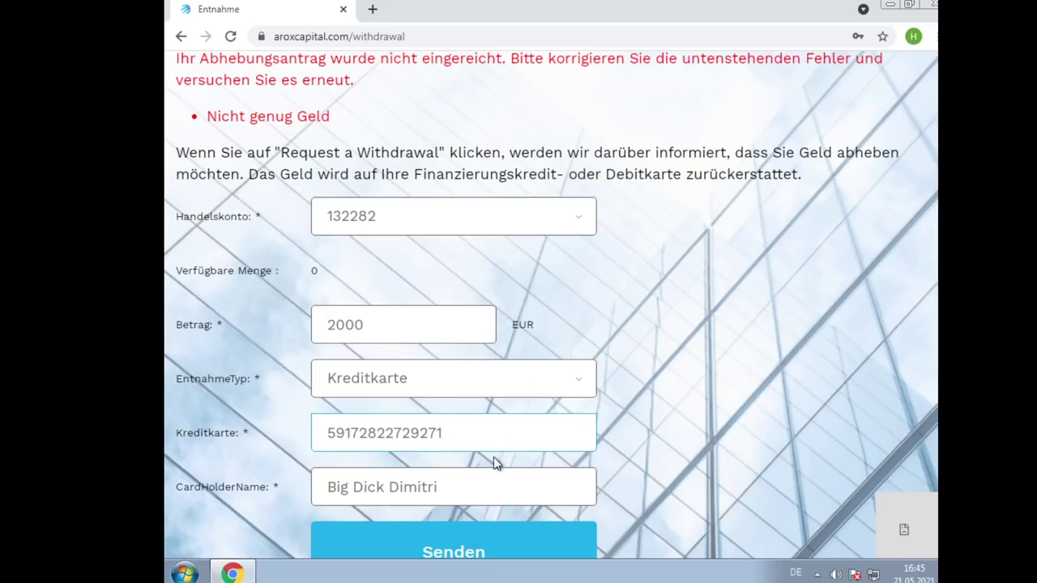
scroll(453, 348, "up", 2)
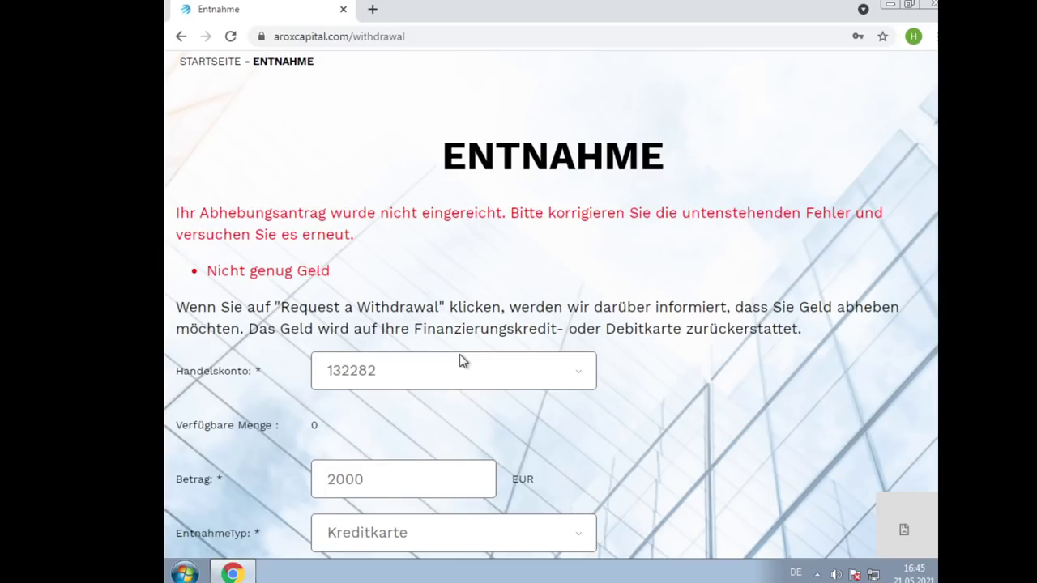
scroll(461, 361, "down", 8)
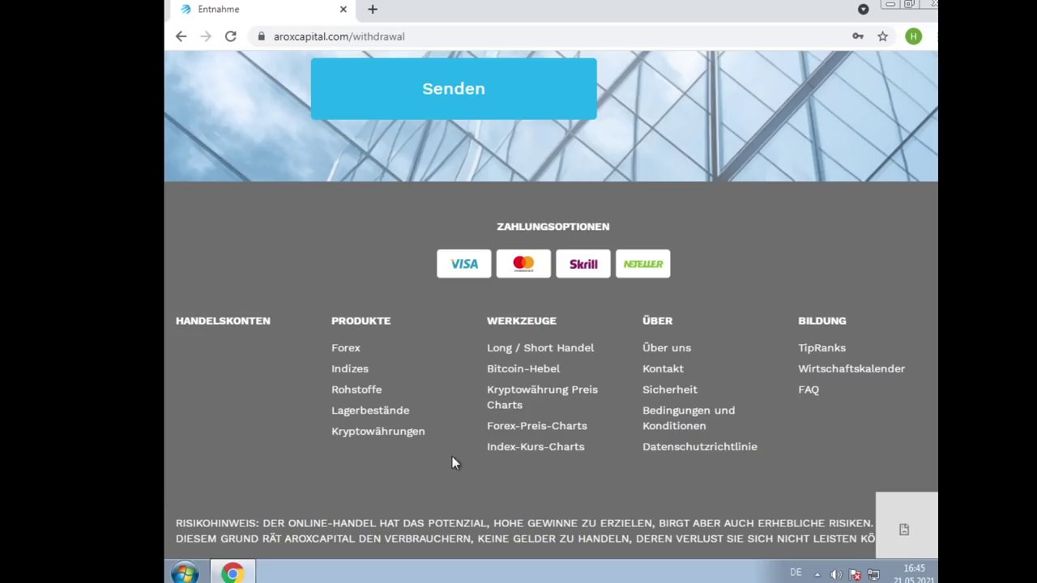
scroll(453, 461, "up", 9)
scroll(437, 477, "down", 2)
scroll(438, 476, "down", 1)
left_click_drag(411, 391, 214, 338)
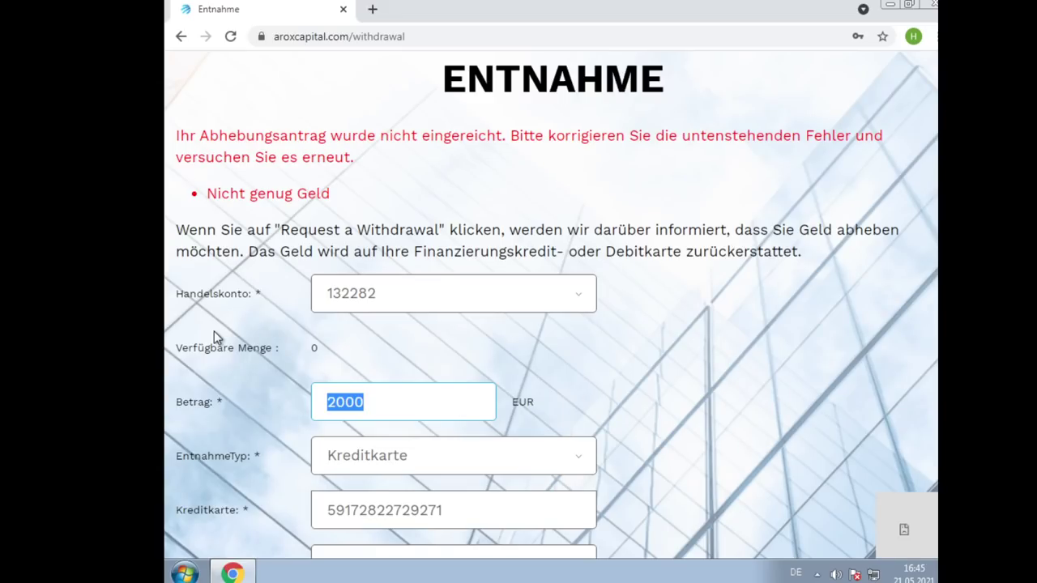
Resubmit the 2000 EUR withdrawal and read the 'Nicht genug Geld' error
scroll(383, 457, "down", 4)
left_click(491, 317)
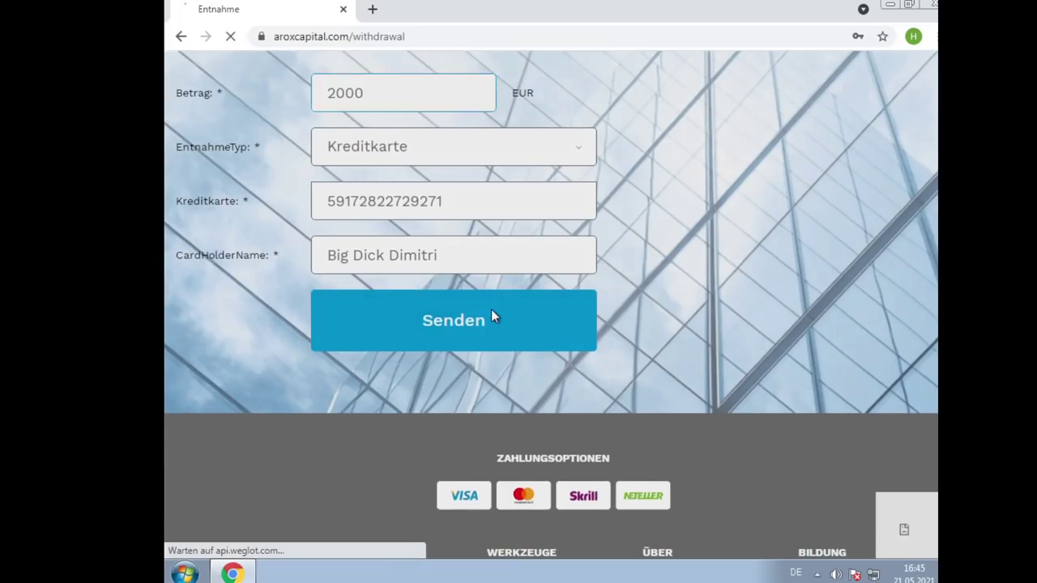
scroll(509, 328, "down", 4)
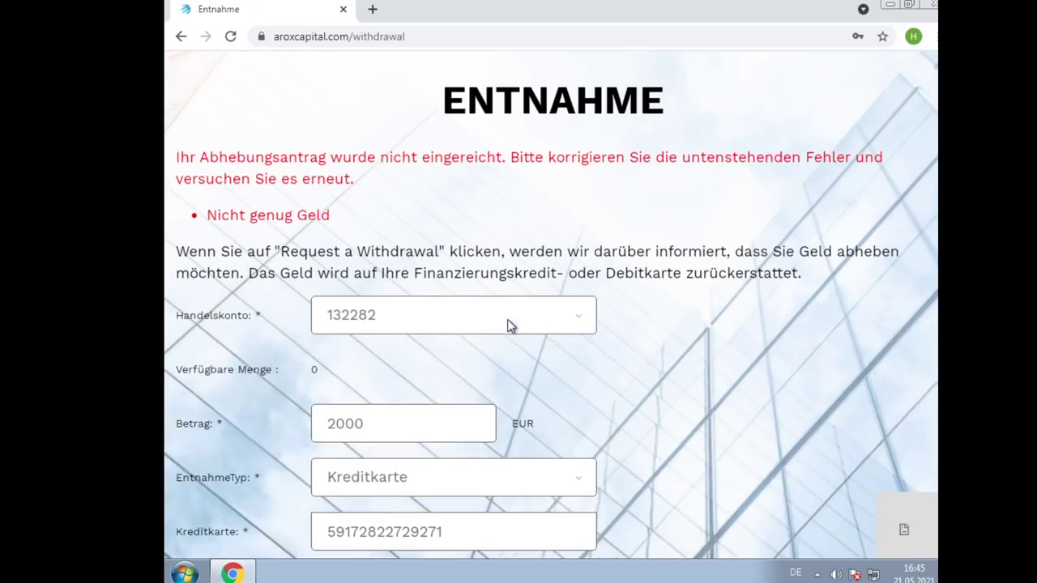
scroll(187, 502, "down", 4)
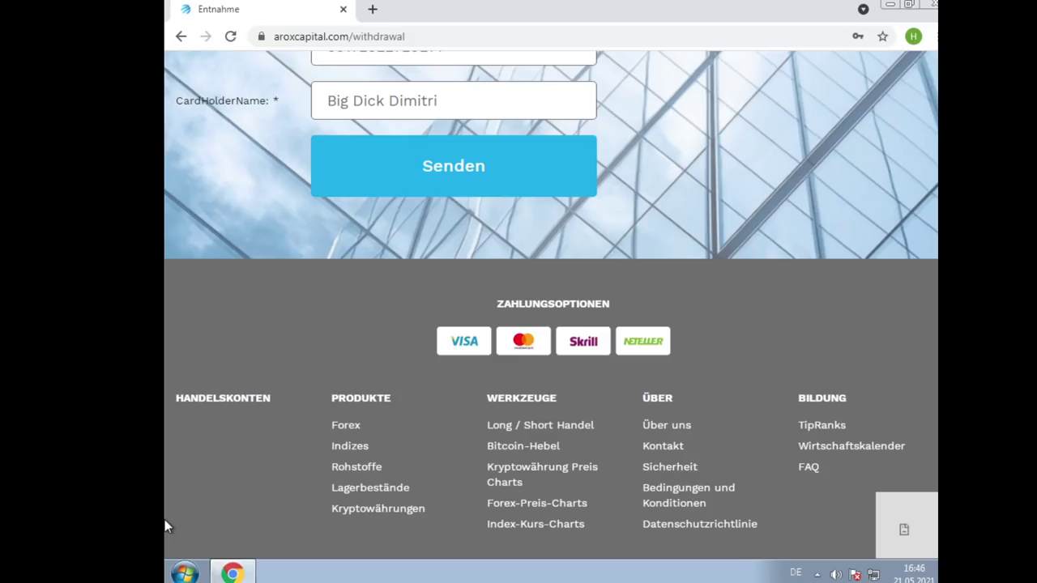
scroll(353, 496, "up", 4)
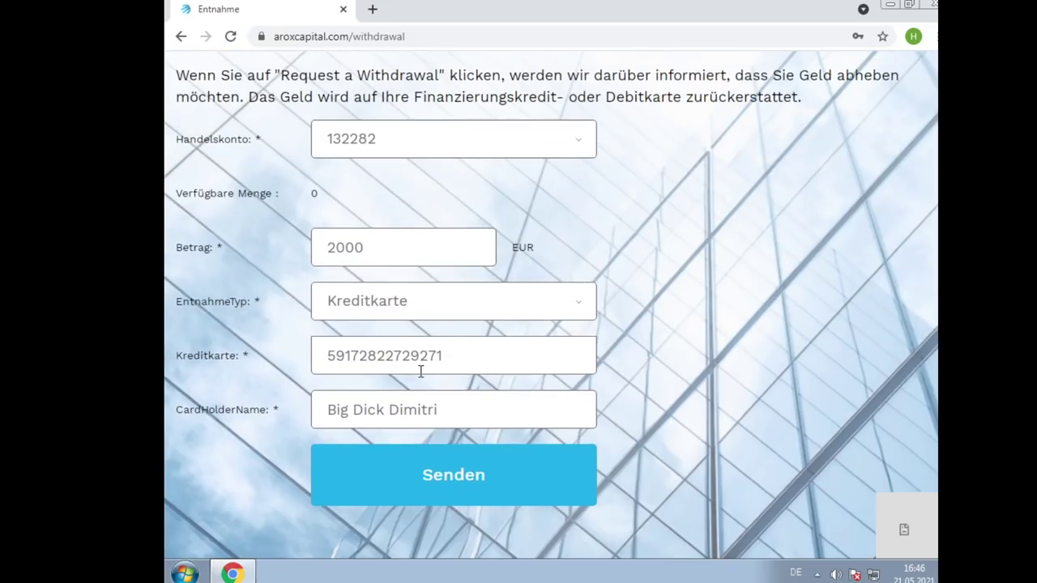